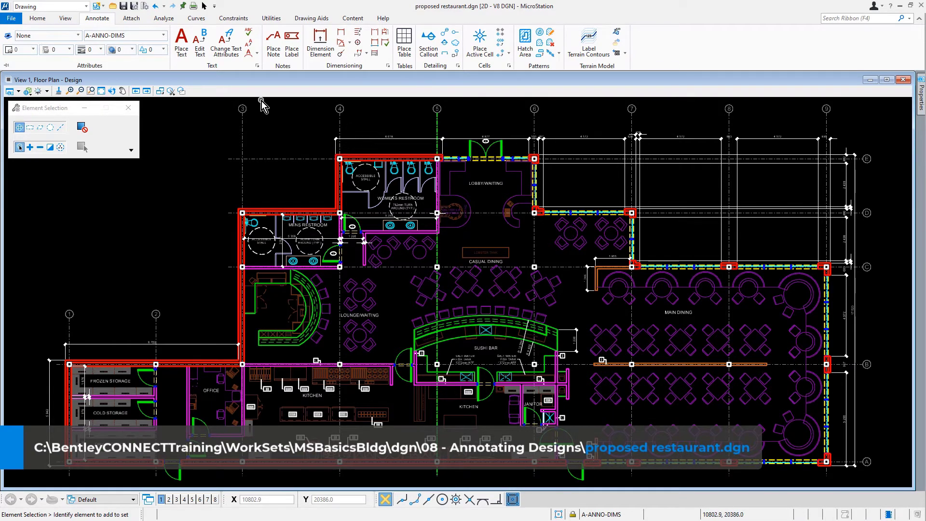
- Zoom in on the restrooms and start the Insert Vertex dimensioning tool
scroll(261, 100, up, 3)
scroll(261, 100, up, 1)
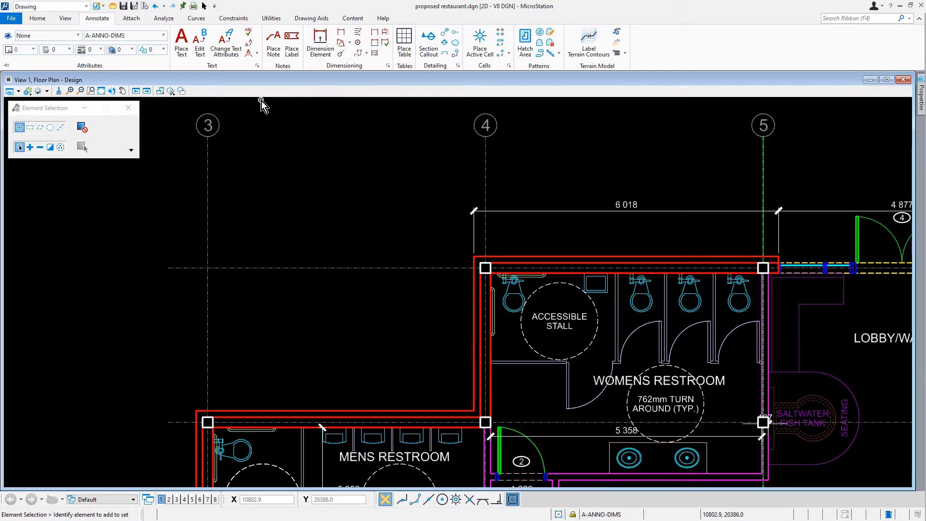
click(376, 57)
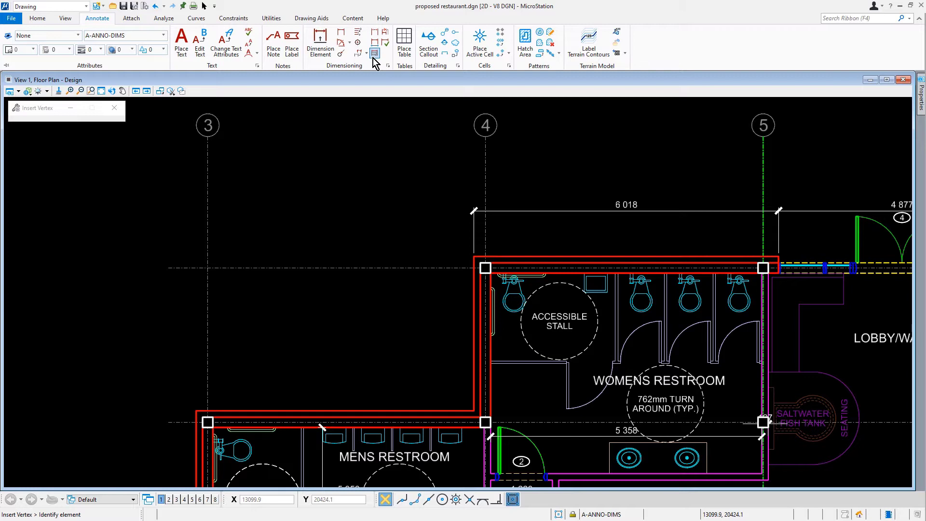
- Insert a vertex into the 6 018 dimension at the men's restroom outer wall corner, adding a 5 485 segment
click(474, 231)
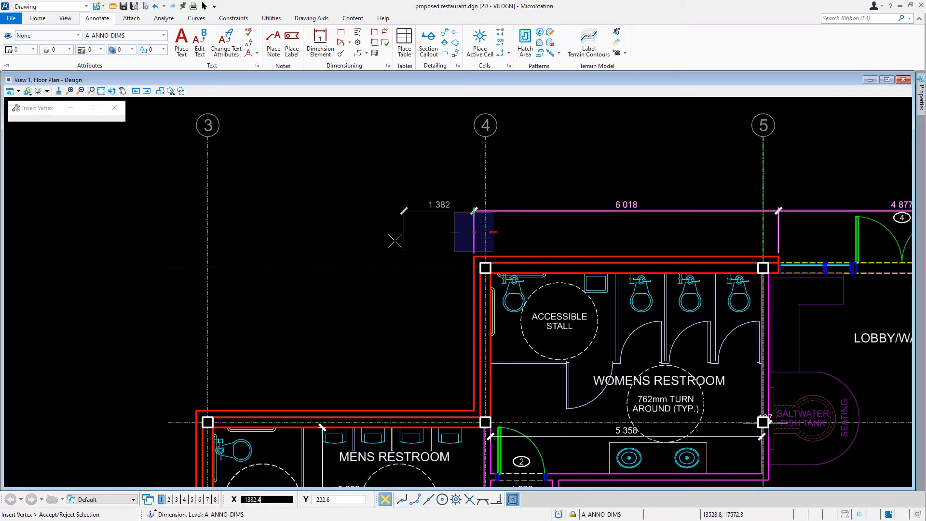
scroll(149, 416, up, 3)
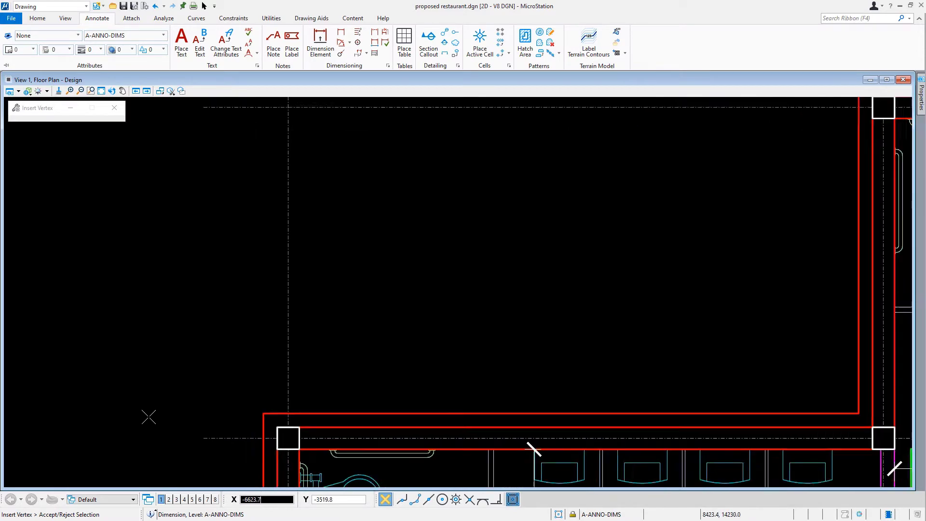
click(295, 412)
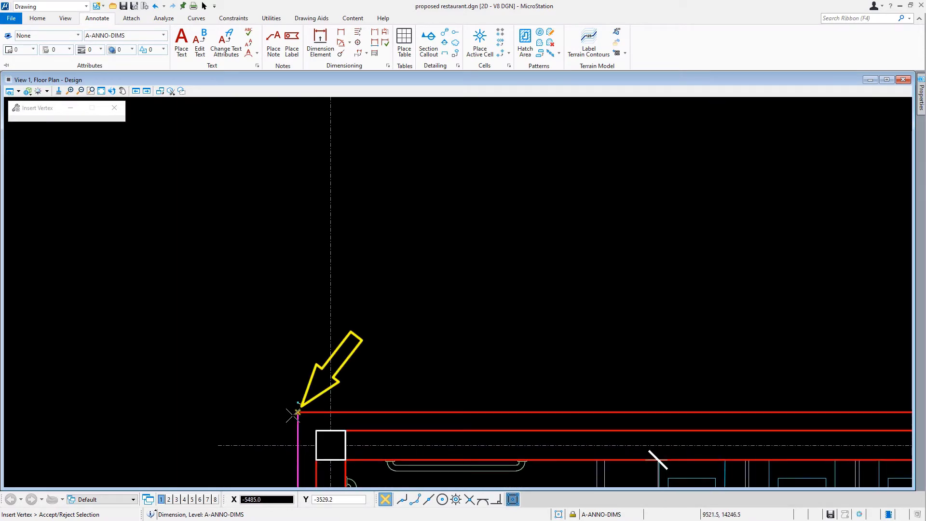
scroll(191, 343, down, 3)
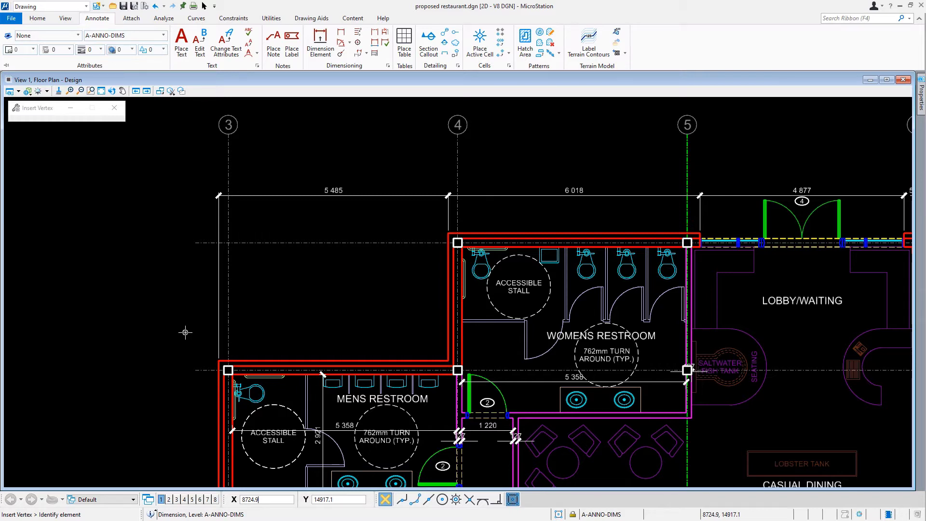
- Start a linear dimension, Arch Slash style with 1370.0 offset, at the Frozen Storage wall corner
click(341, 39)
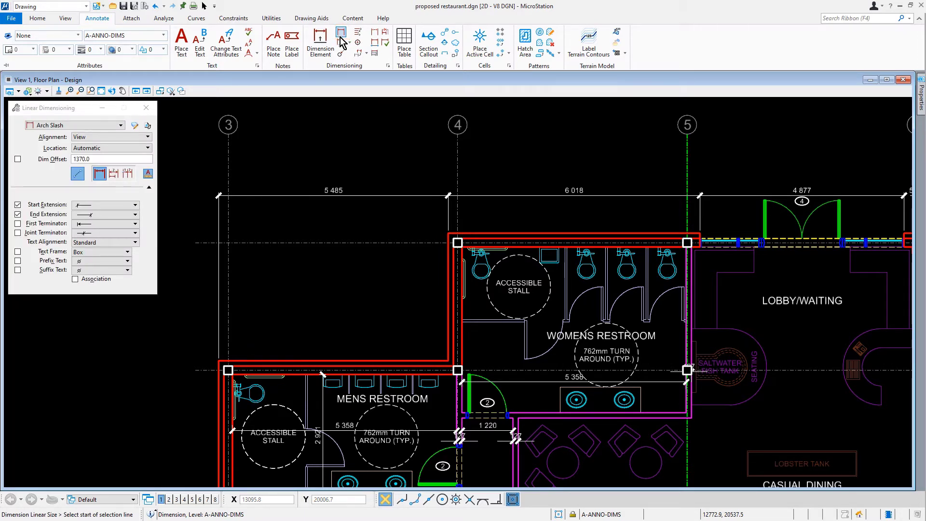
click(82, 178)
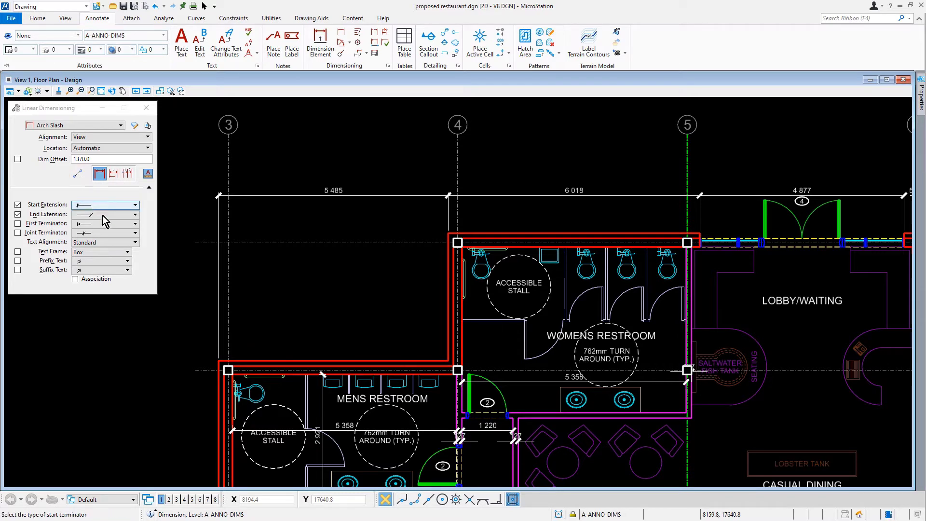
scroll(311, 276, down, 3)
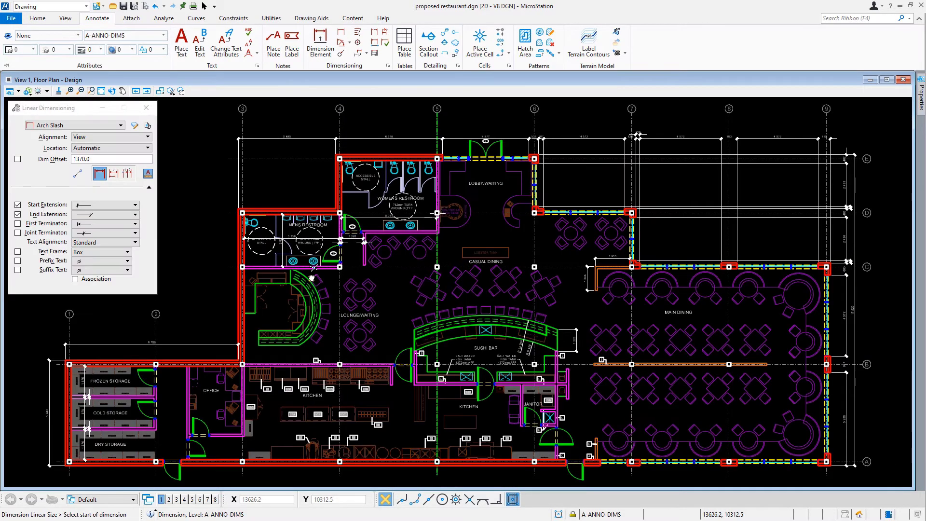
scroll(50, 353, up, 5)
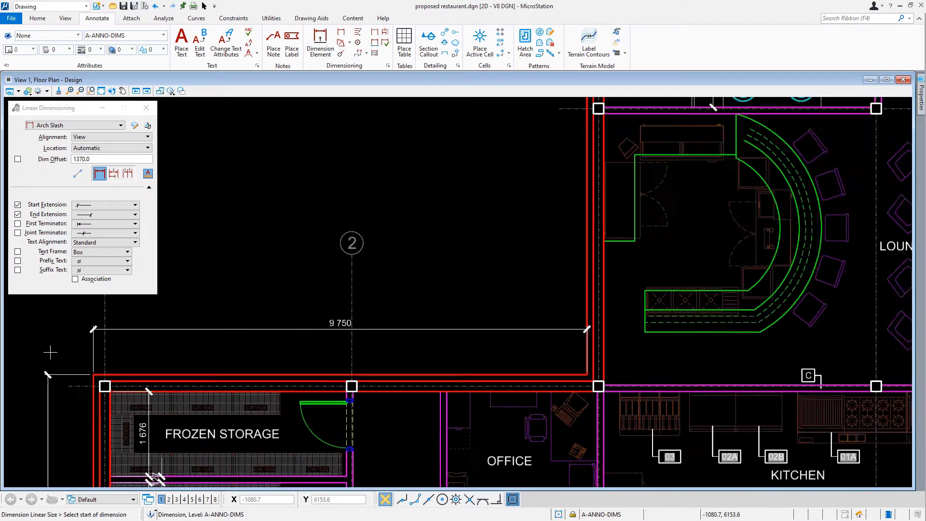
scroll(50, 353, up, 5)
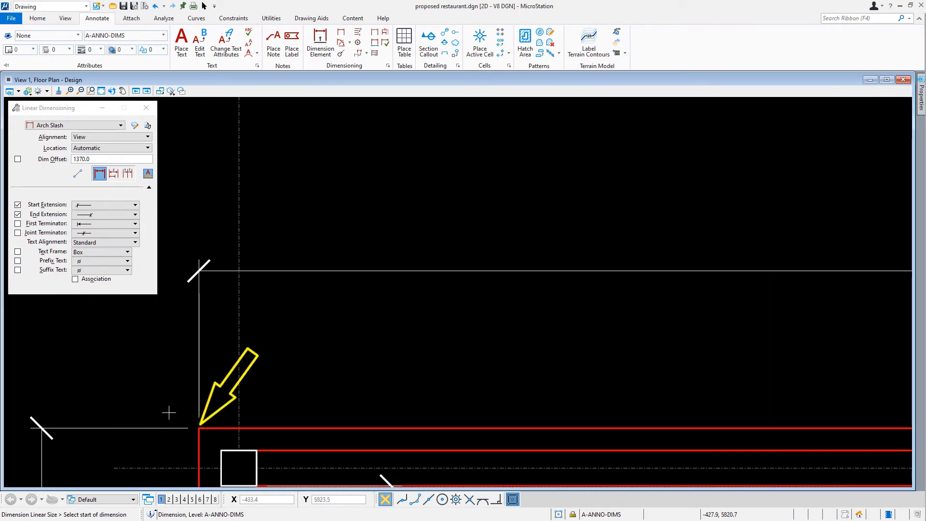
click(199, 428)
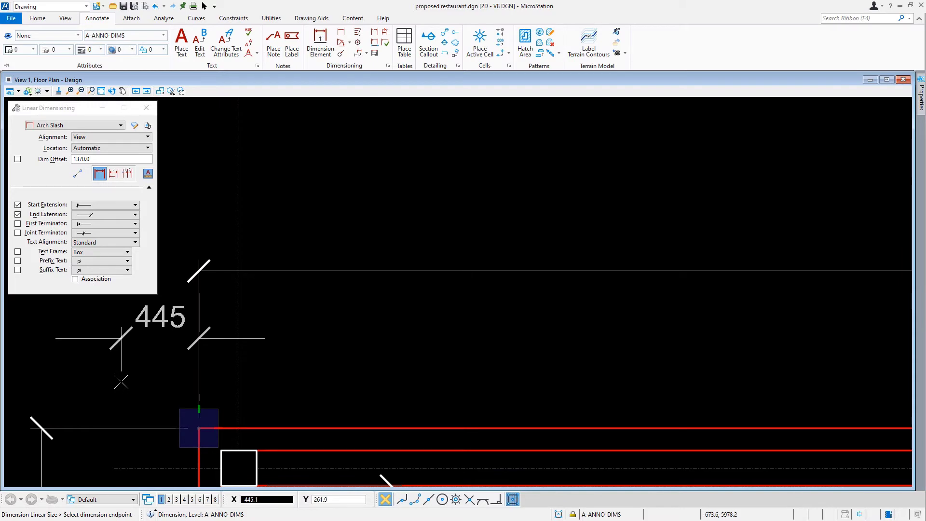
key(ctrl+shift+f)
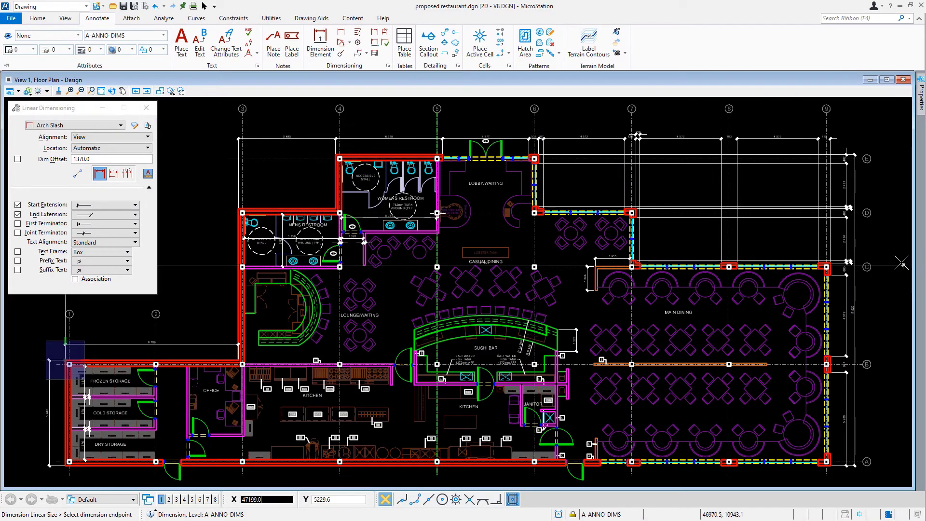
- Snap the dimension's endpoint to the wall corner at grid C
scroll(900, 263, up, 2)
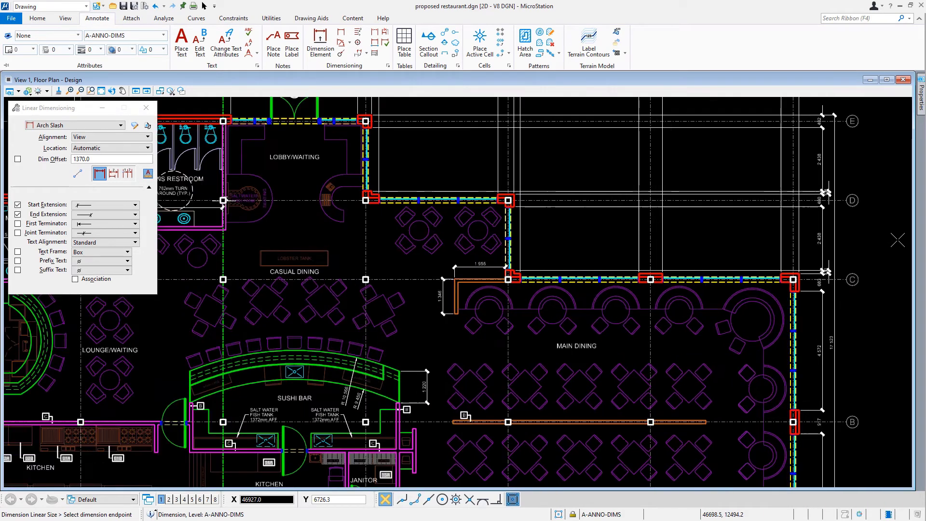
scroll(897, 240, up, 8)
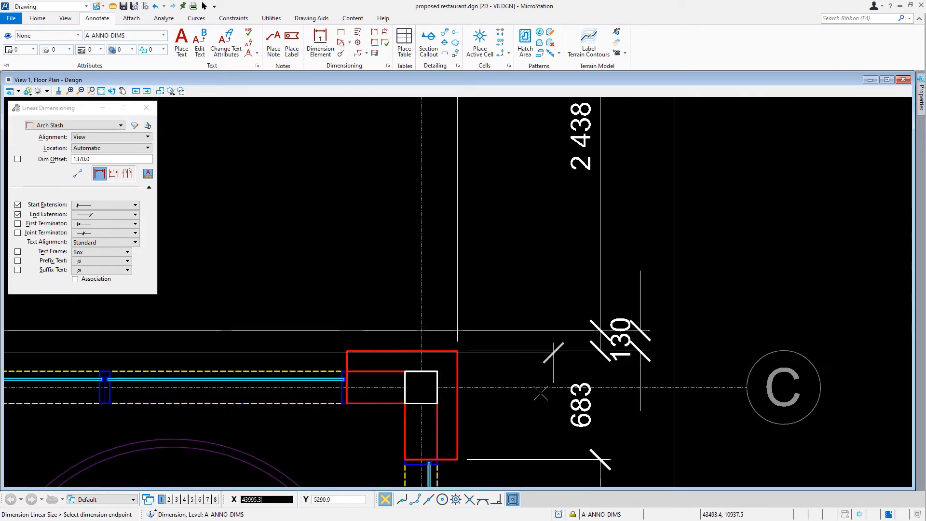
scroll(530, 388, up, 1)
click(441, 338)
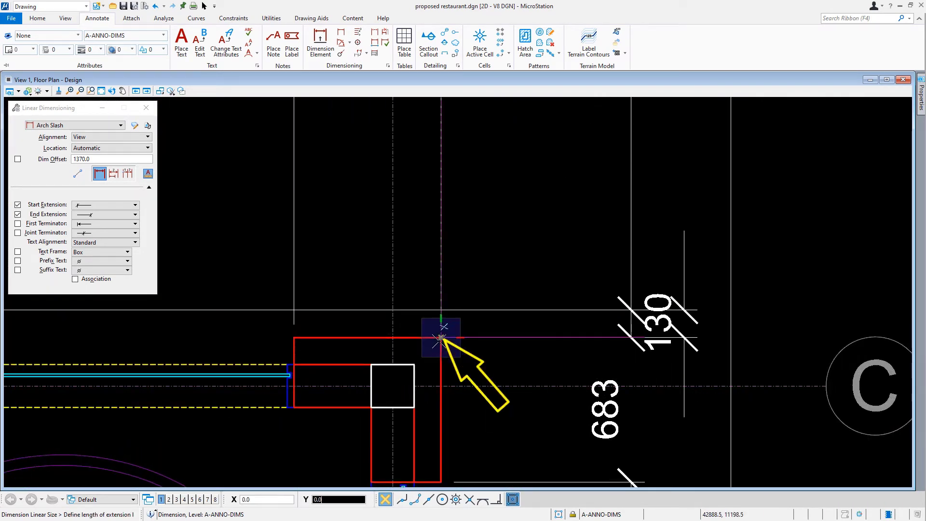
key(f)
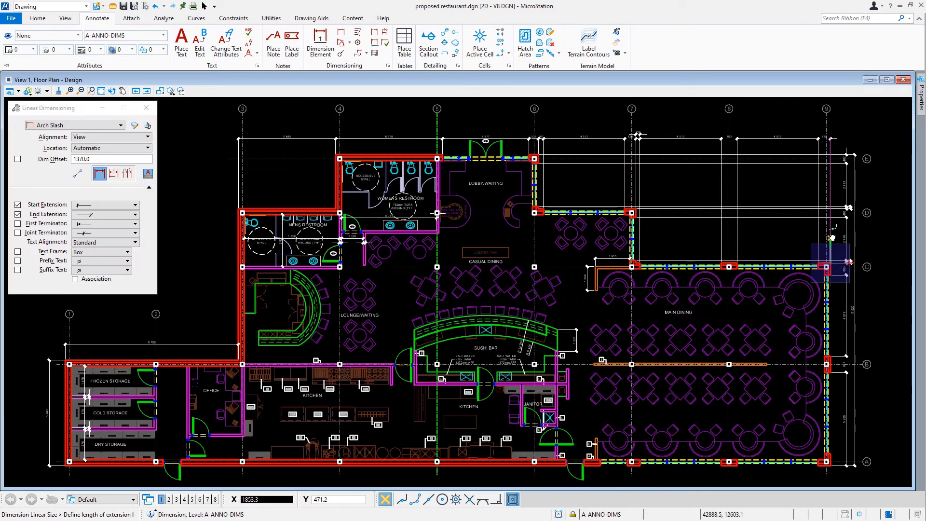
- Place the dimension line 450 above the 695 dimension's end and finish the dimension
scroll(855, 107, up, 1)
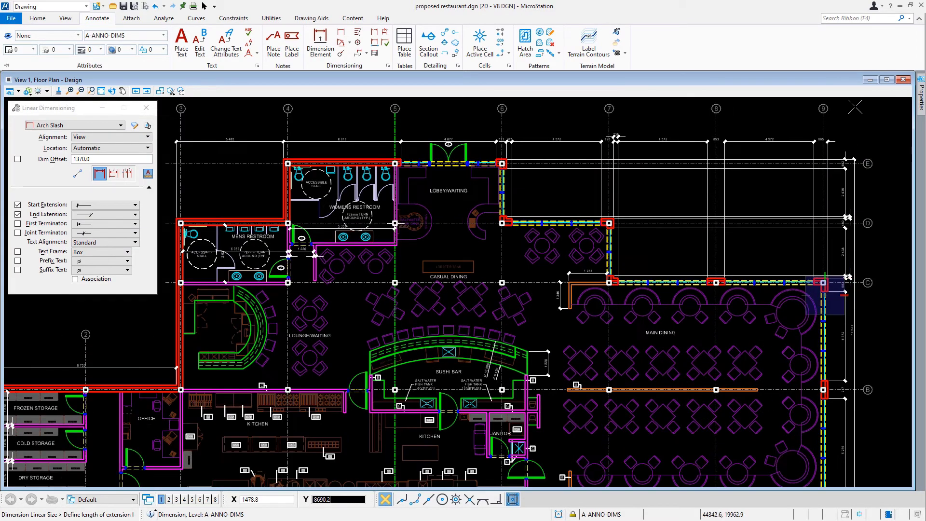
scroll(855, 107, up, 8)
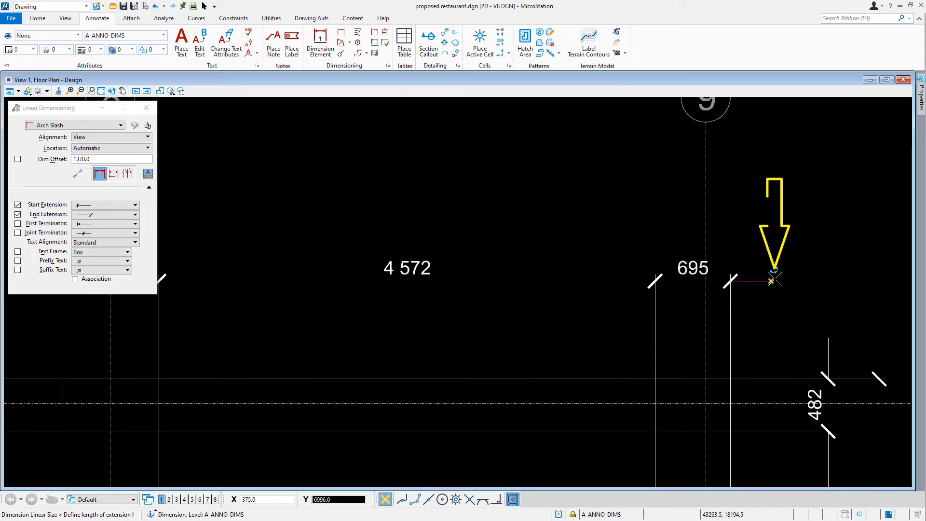
key(o)
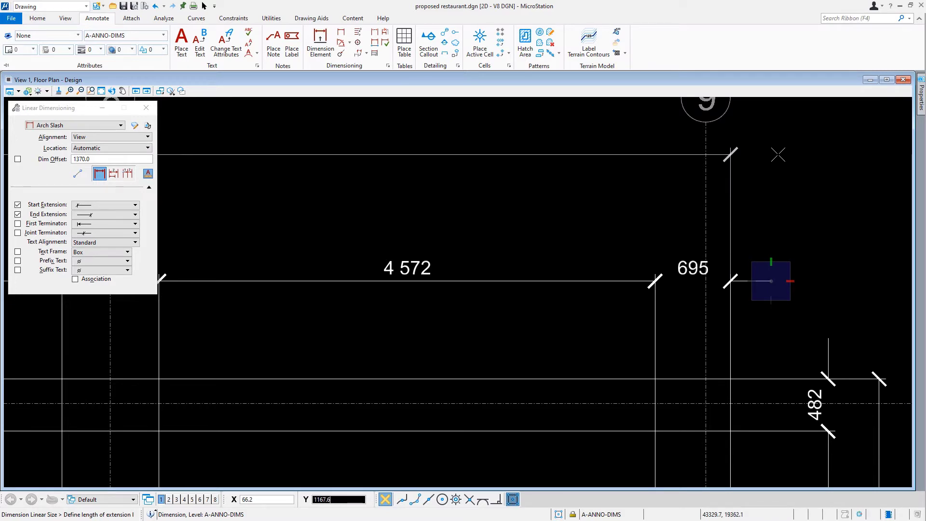
text(450)
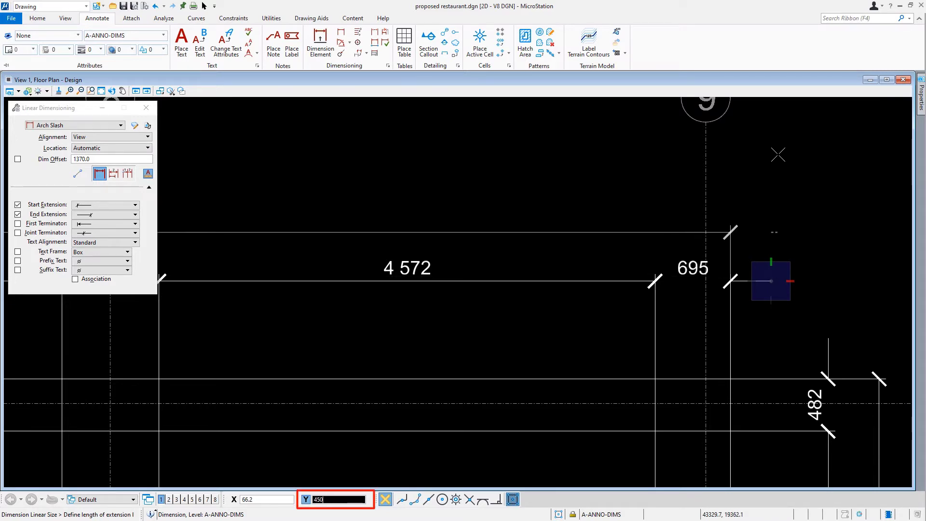
click(777, 155)
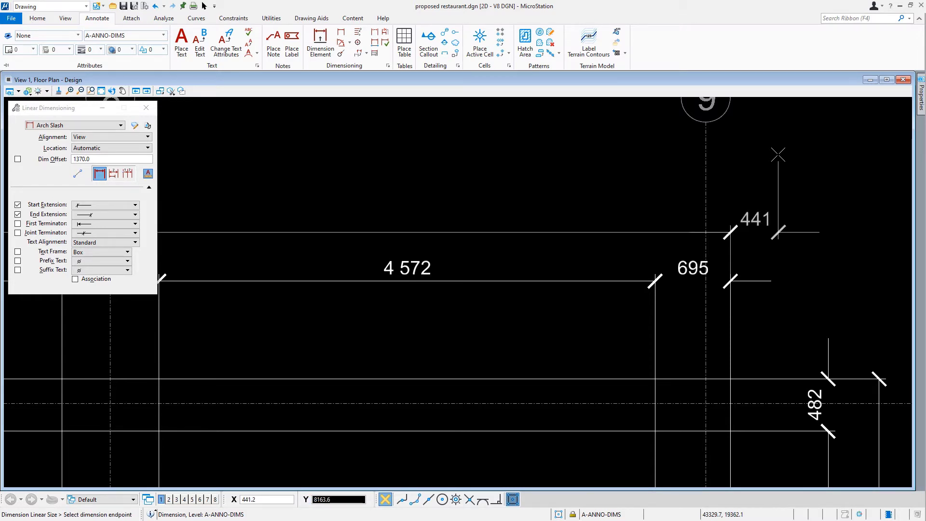
right_click(778, 155)
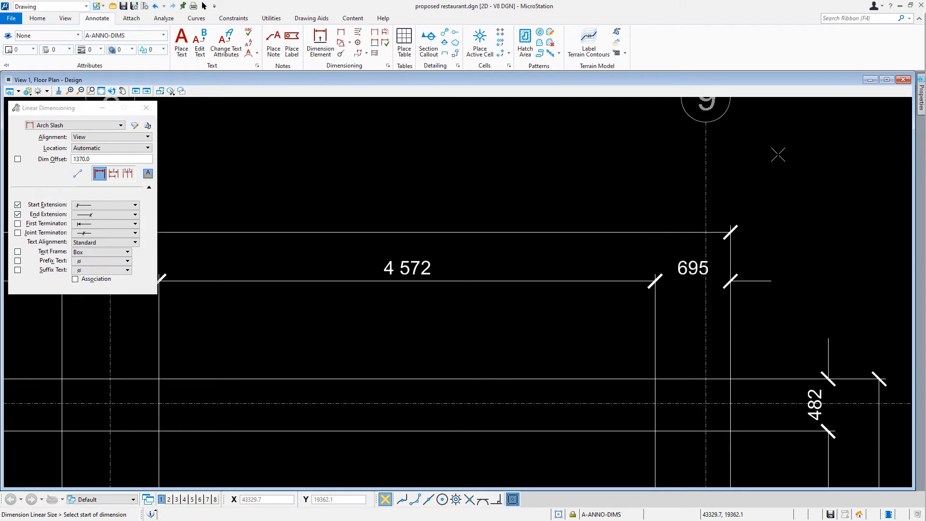
key(F1)
click(778, 154)
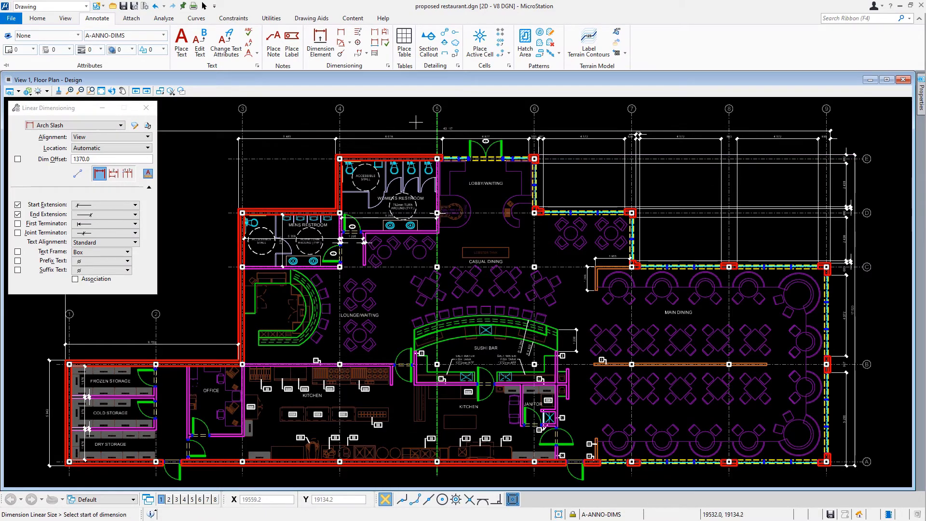
- Zoom and pan to the men's restroom doorway dimensions and bring up the Home editing tools
scroll(416, 122, up, 7)
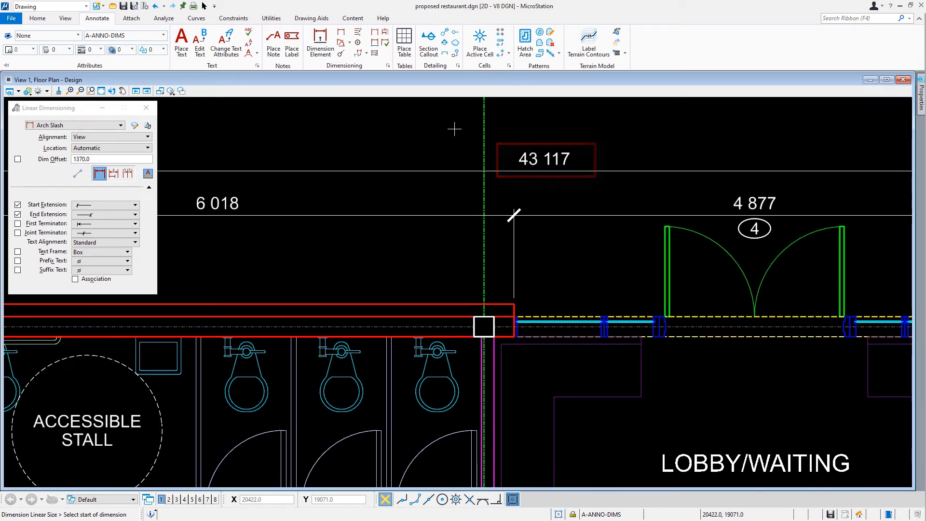
scroll(455, 129, down, 7)
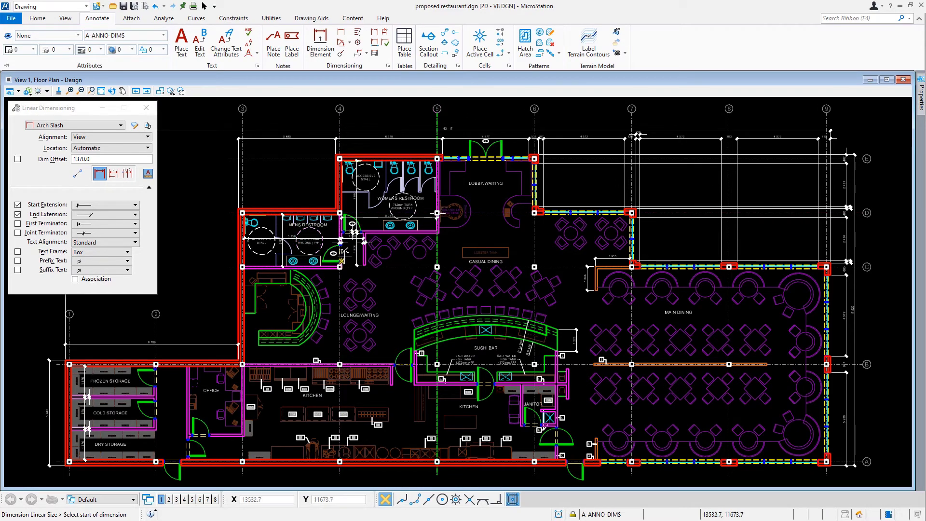
scroll(342, 251, up, 8)
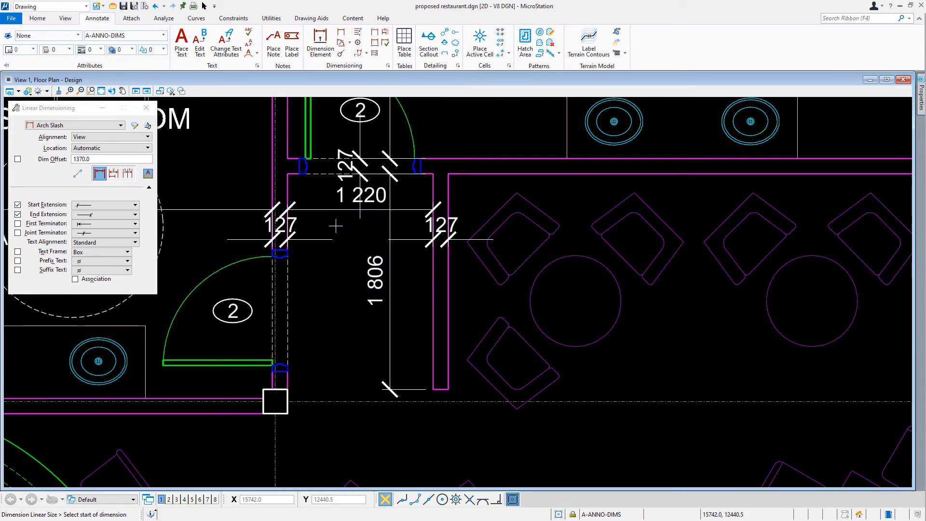
middle_drag(335, 225, 533, 297)
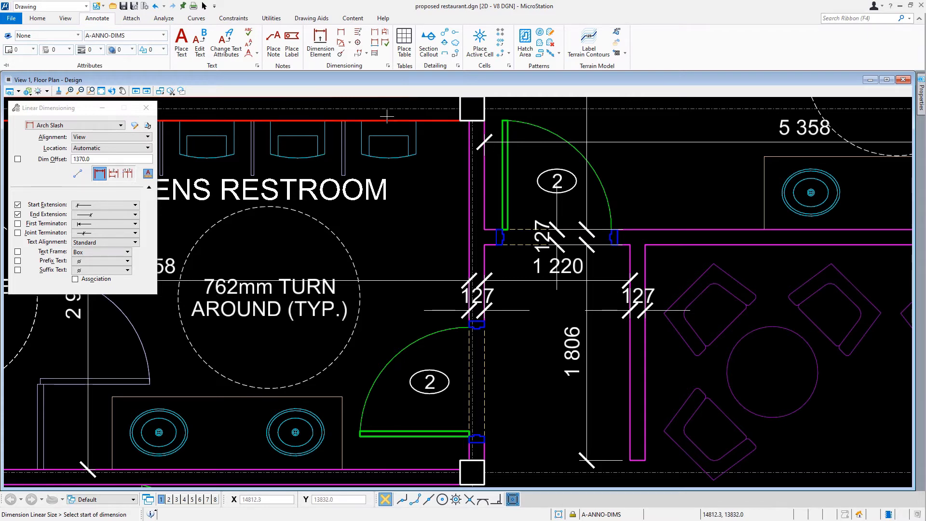
click(38, 18)
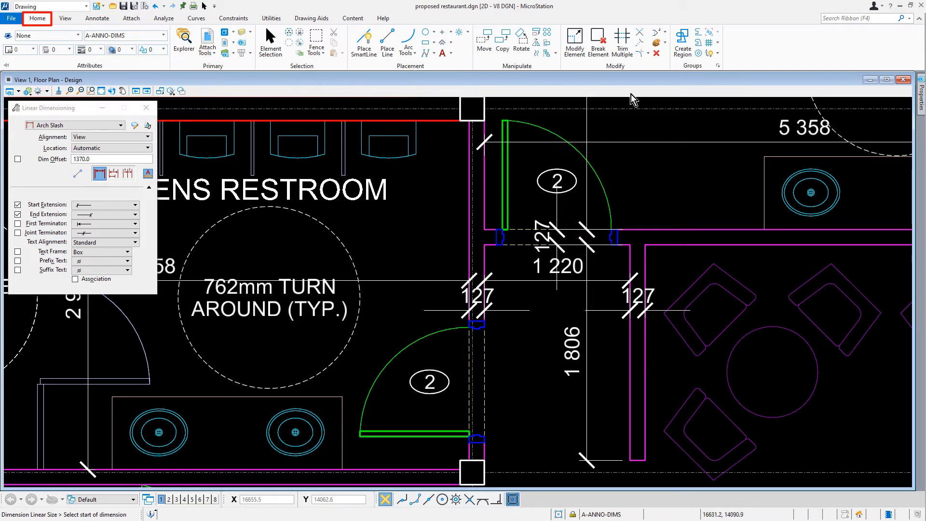
- Move the three 127 dimension texts off the walls with leaders using Modify Element
click(574, 44)
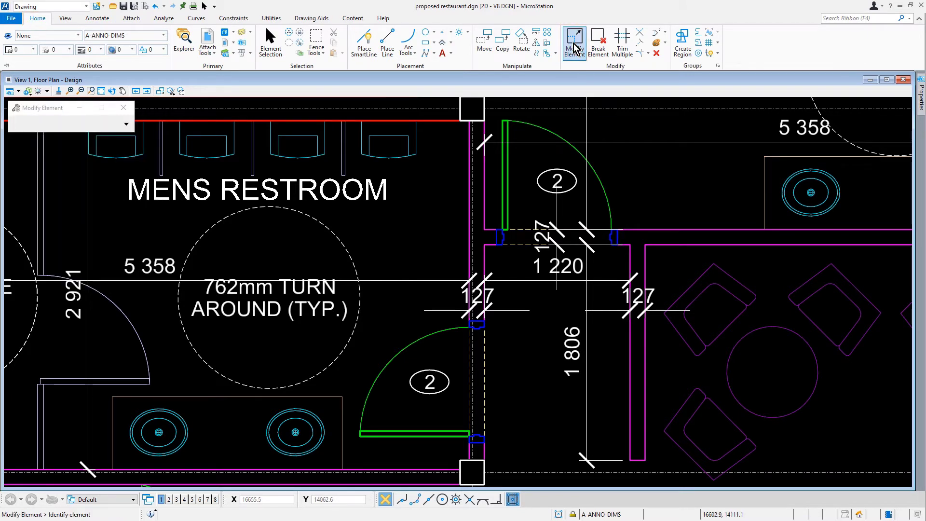
click(491, 292)
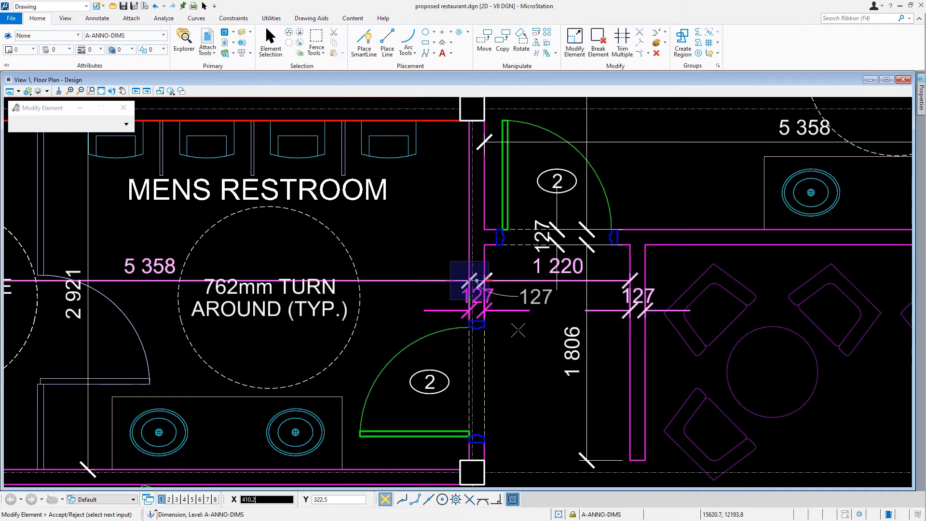
click(499, 340)
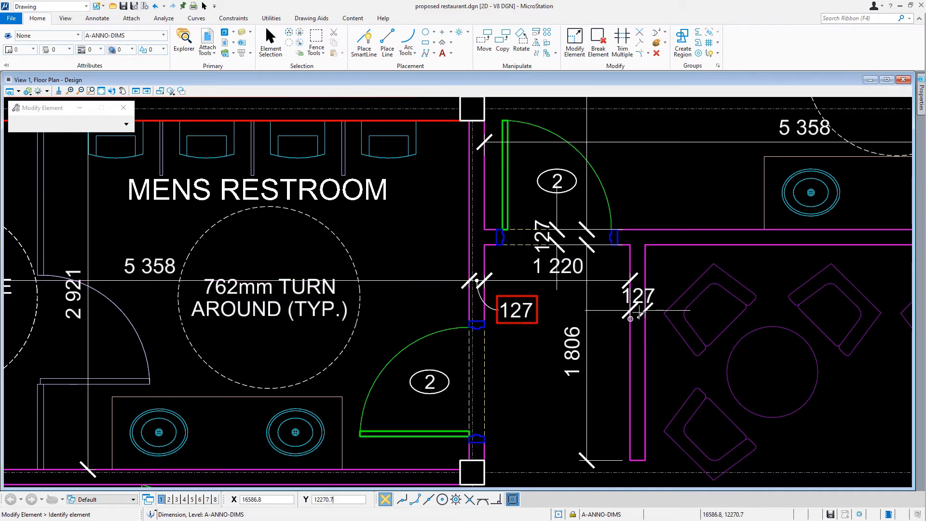
click(639, 290)
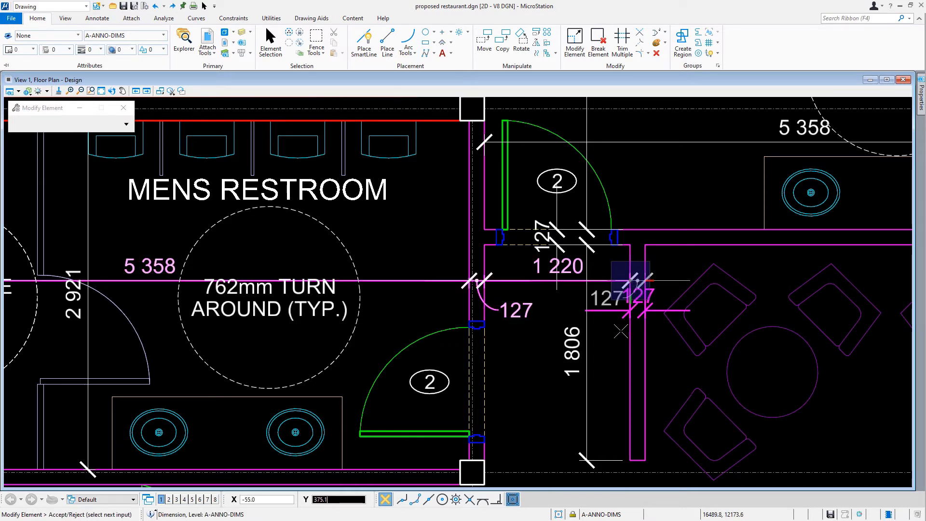
click(623, 341)
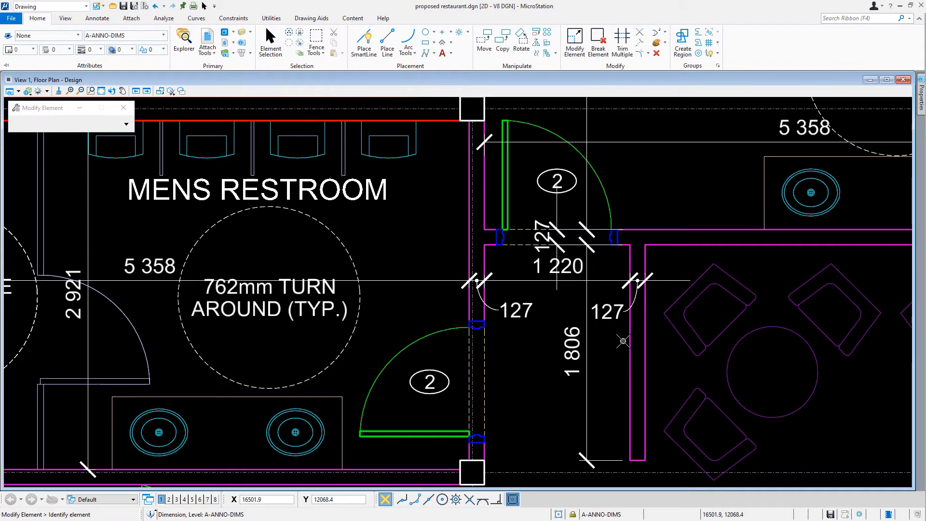
click(574, 234)
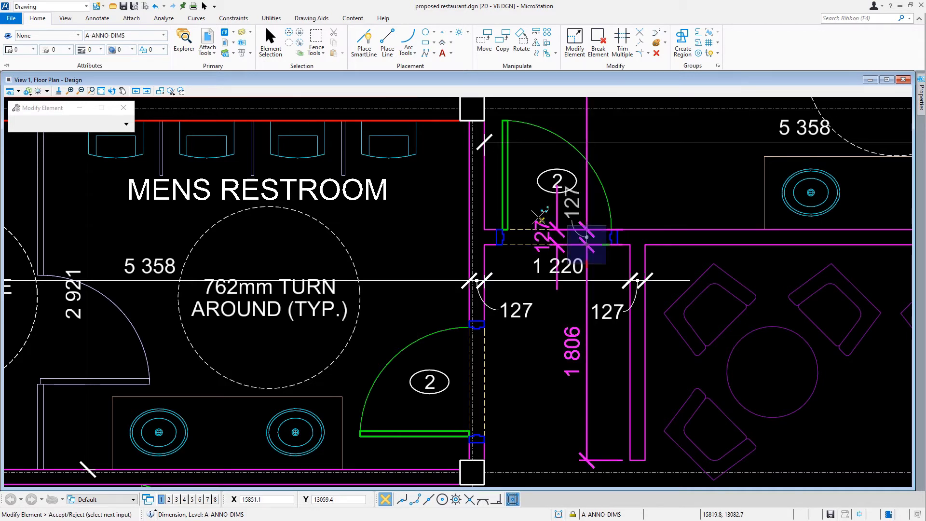
click(494, 216)
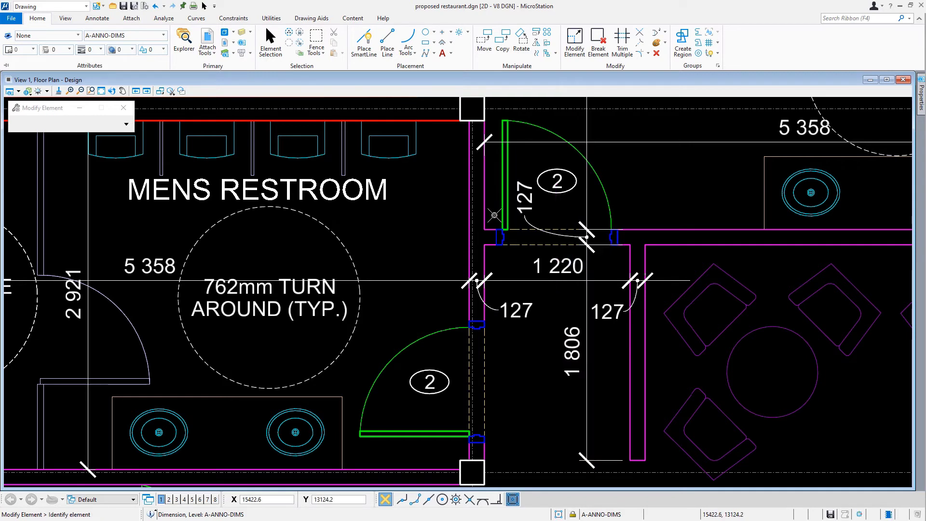
- Raise the 5 358 dimension line and pick the 2 921 dimension for repositioning
click(388, 280)
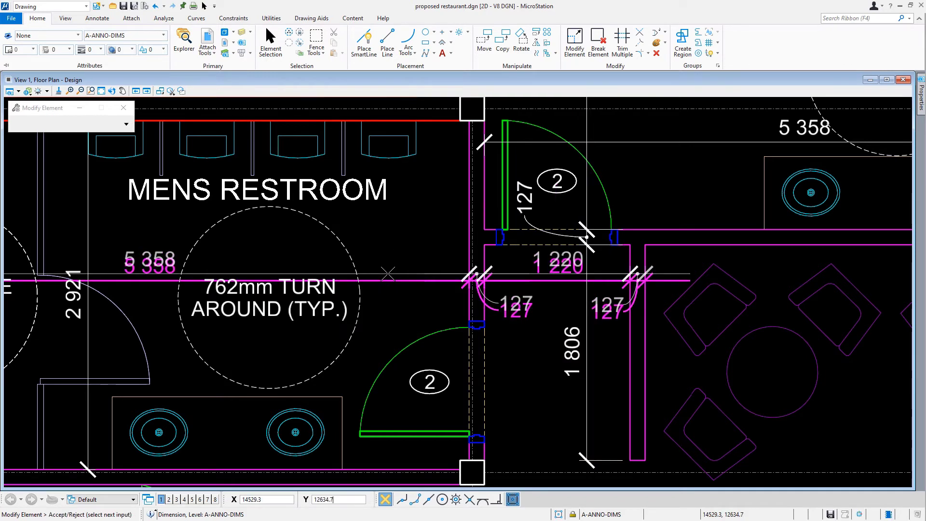
click(388, 273)
click(89, 258)
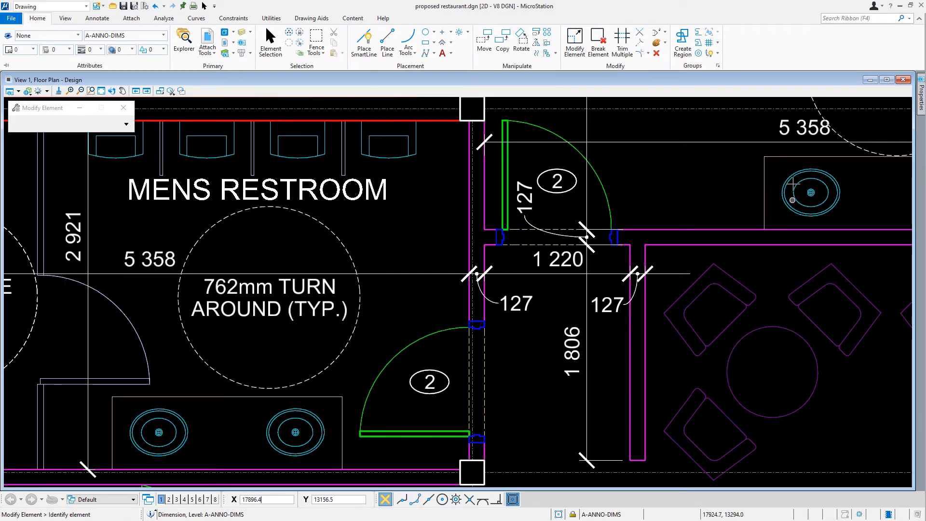
- In the women's restroom, move the 3 960 text lower and slide the 5 358 text left
middle_drag(579, 193, 221, 401)
click(215, 203)
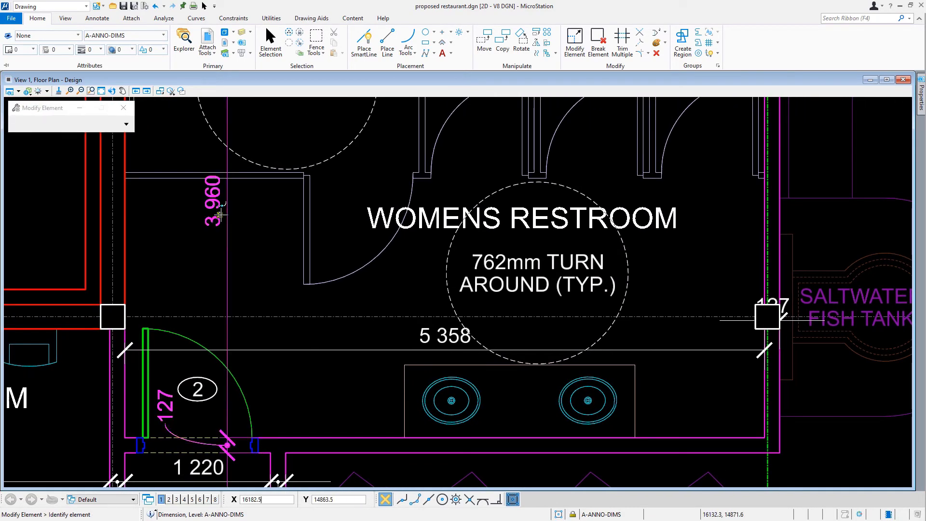
click(217, 227)
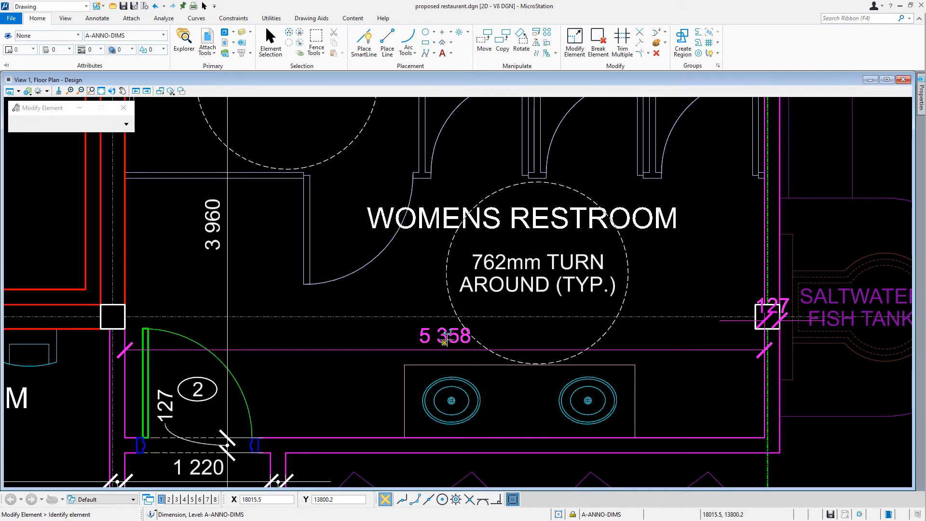
click(424, 348)
click(403, 348)
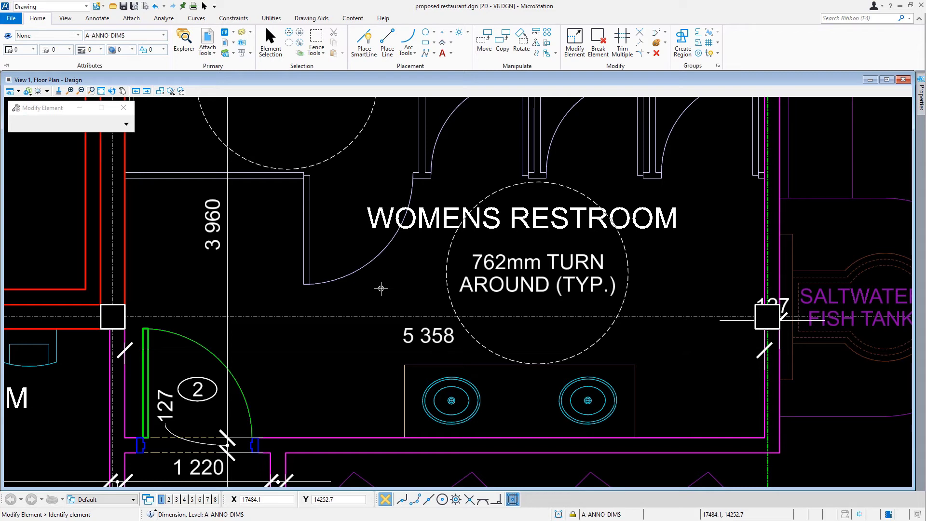
click(380, 288)
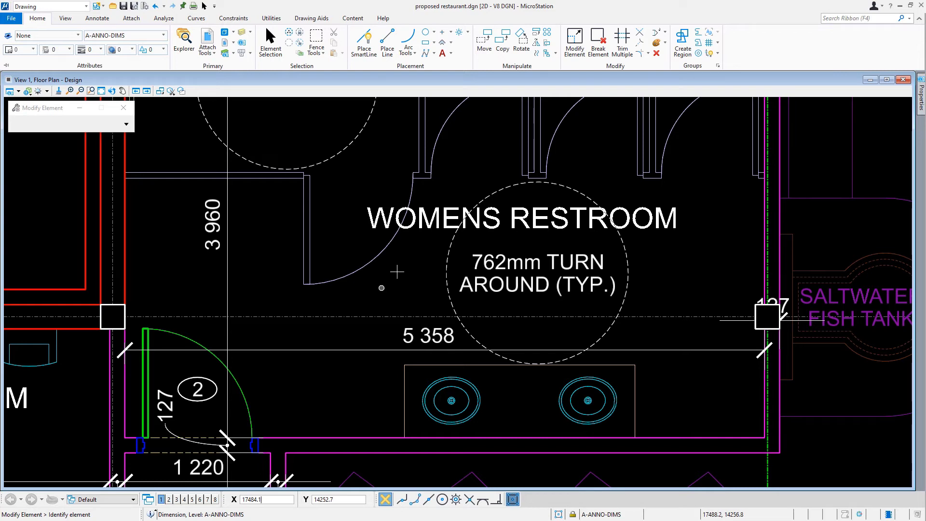
- Use Delete Vertex to remove the 127 vertex by the fish tank from the 5 358 string
click(97, 18)
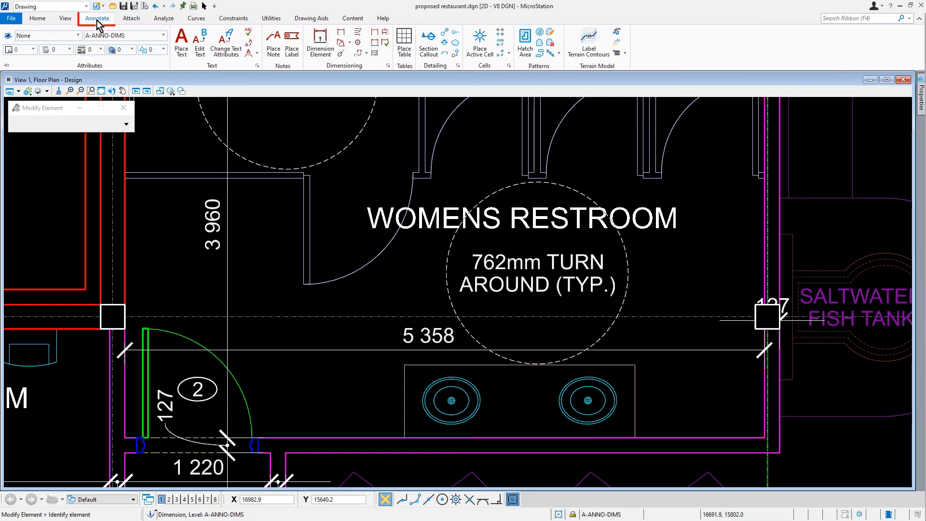
click(385, 34)
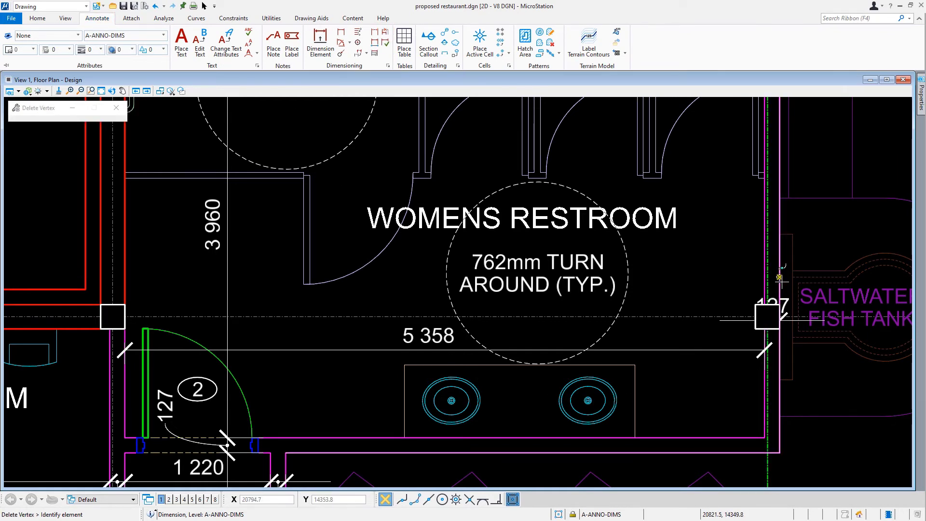
click(768, 308)
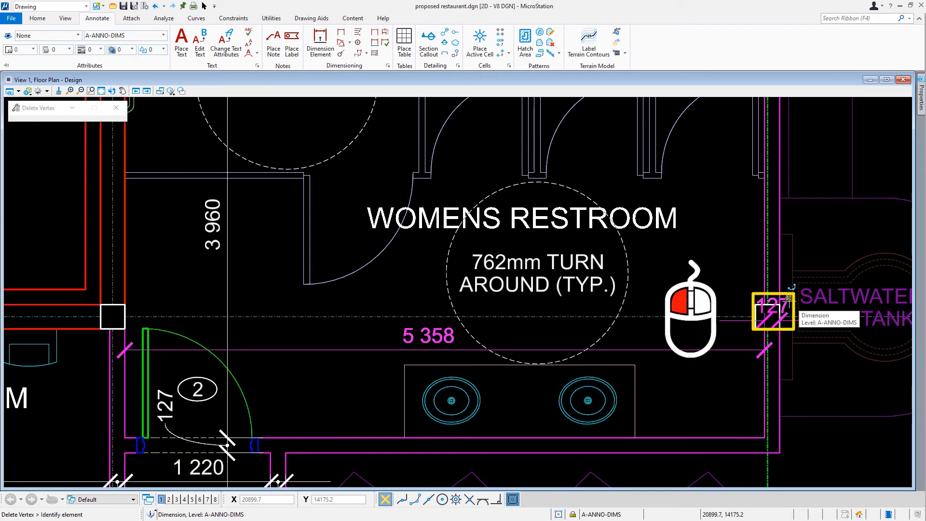
click(789, 298)
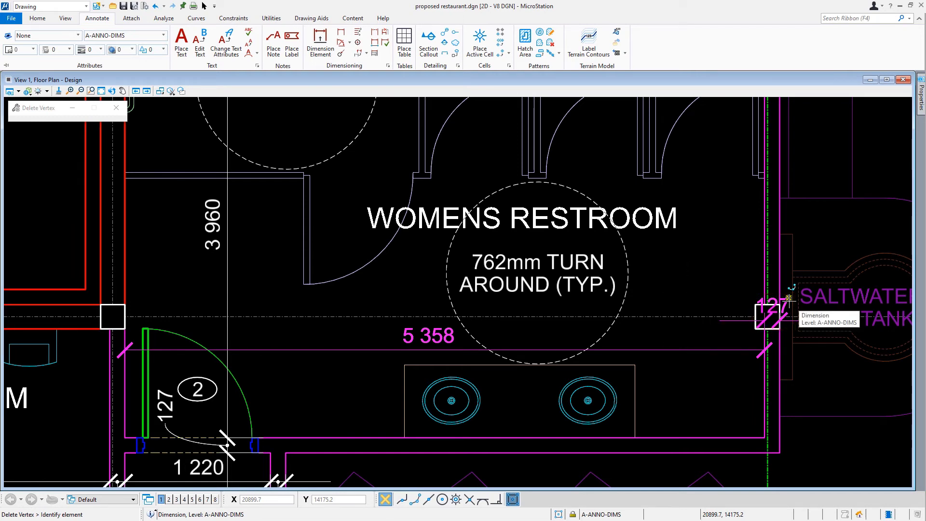
click(788, 297)
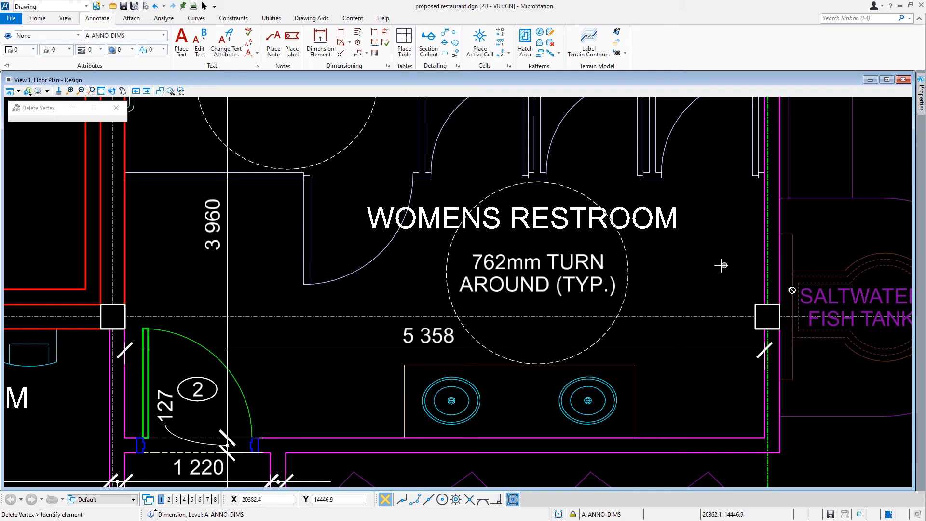